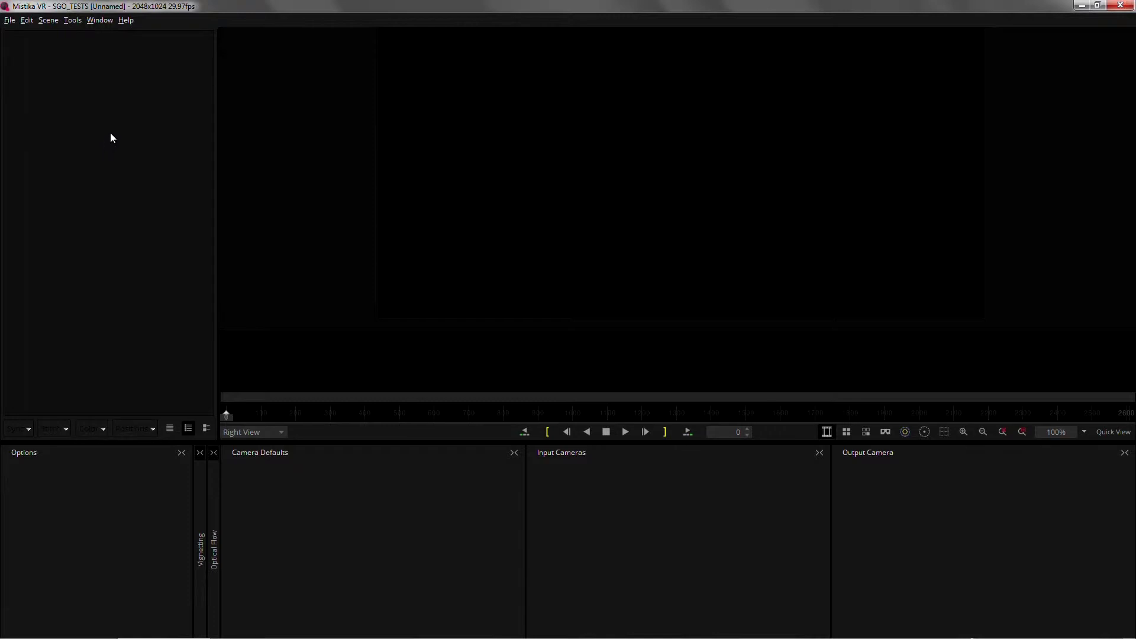
Drag the six MOV clips from VR_MEDIA > Kandao Obsidian S > NewHorizonsVR > 0003_20171009_120451 into Mistika VR.
key(super+e)
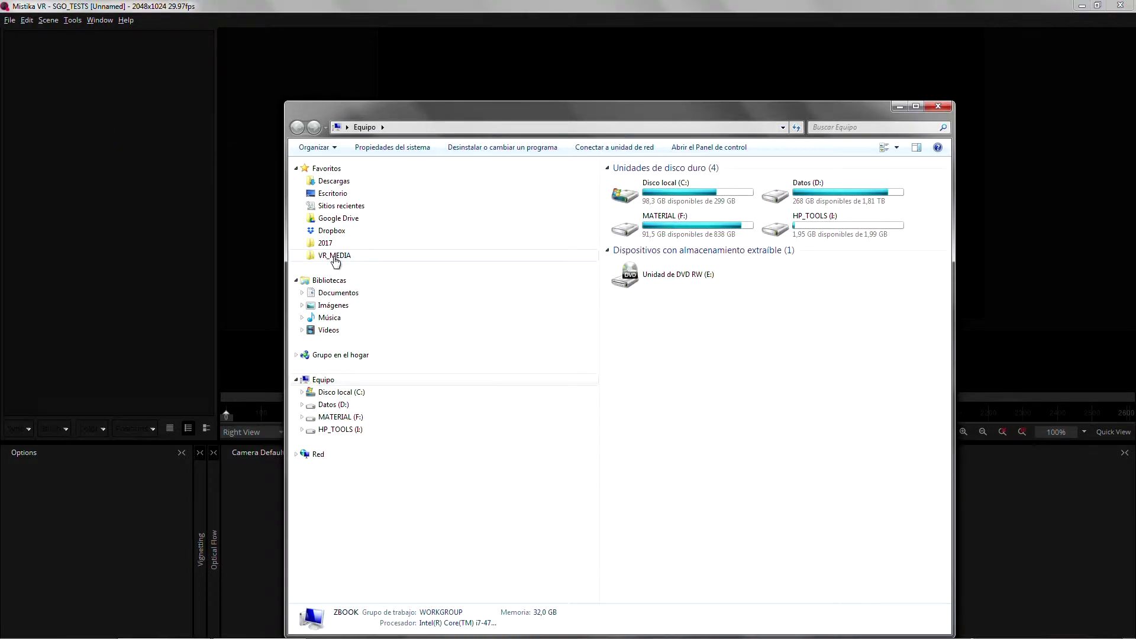
click(366, 256)
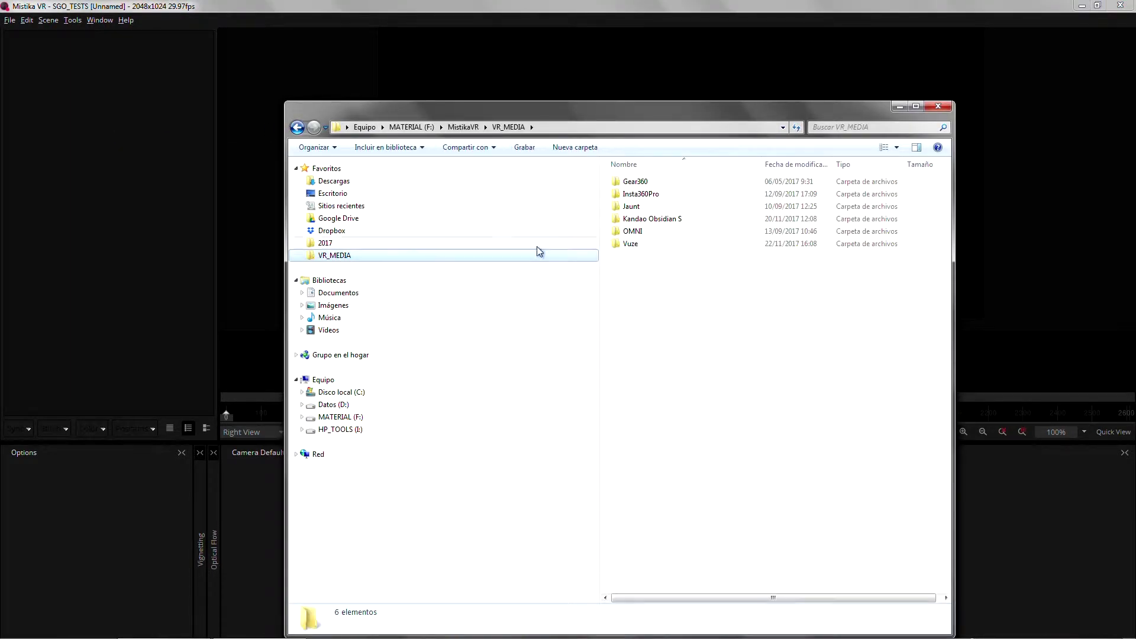
click(658, 222)
double_click(657, 221)
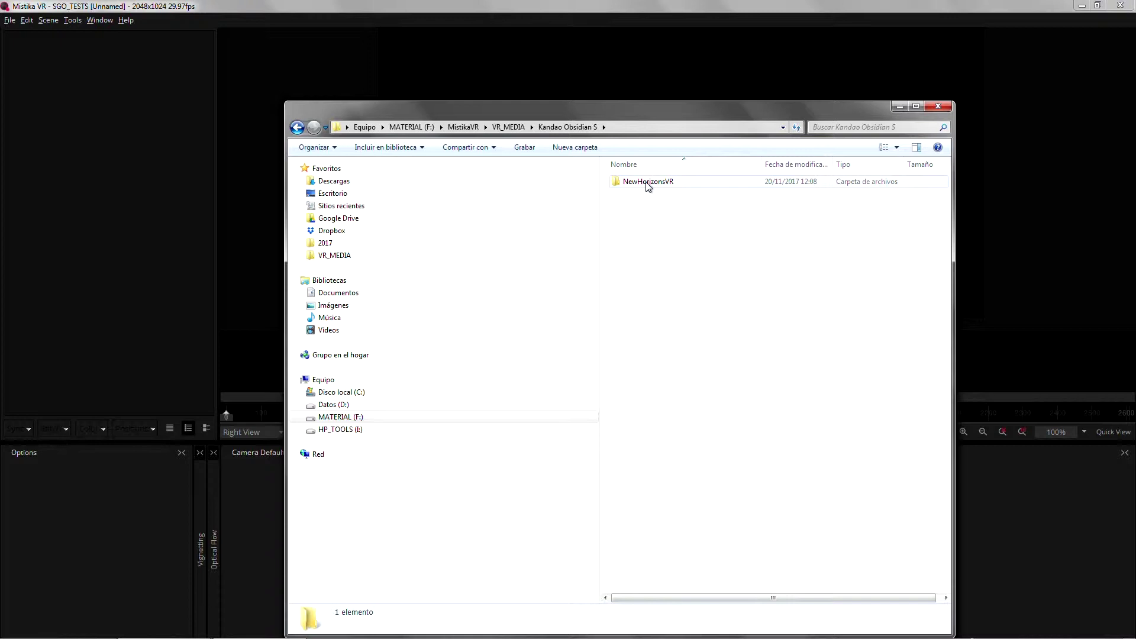
double_click(646, 183)
double_click(663, 184)
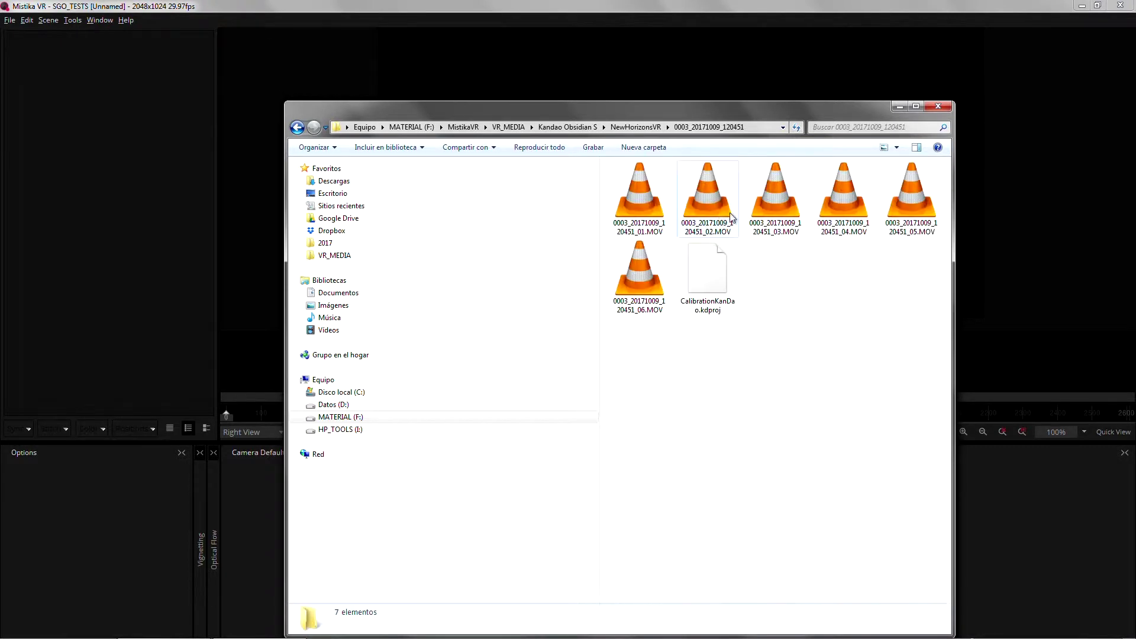
click(639, 213)
shift+click(635, 263)
drag(642, 216, 127, 193)
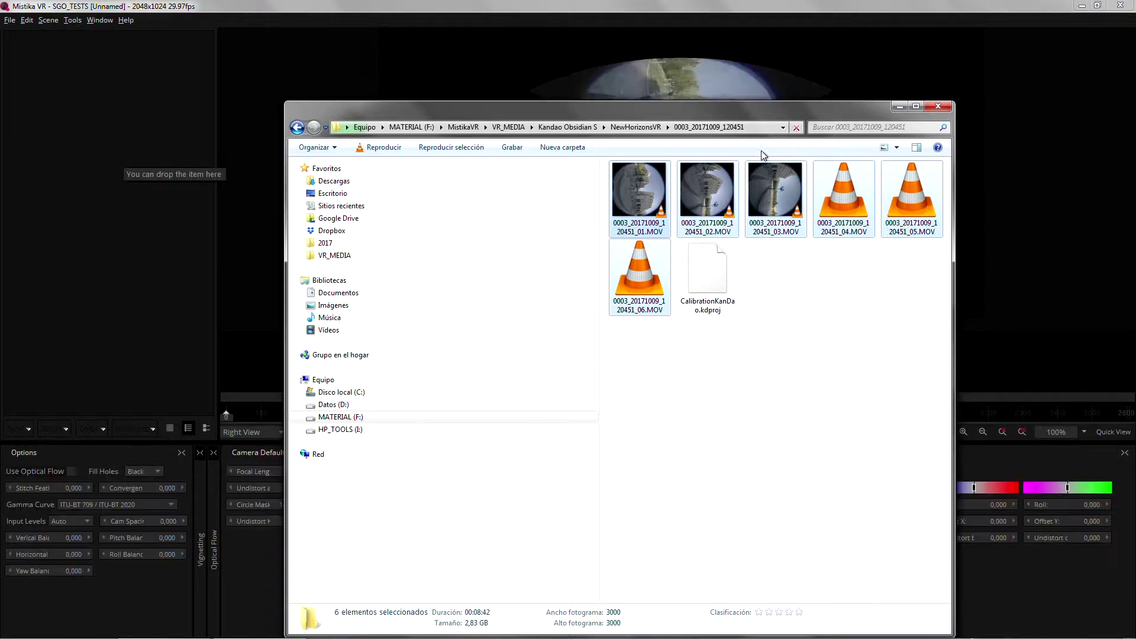
click(899, 107)
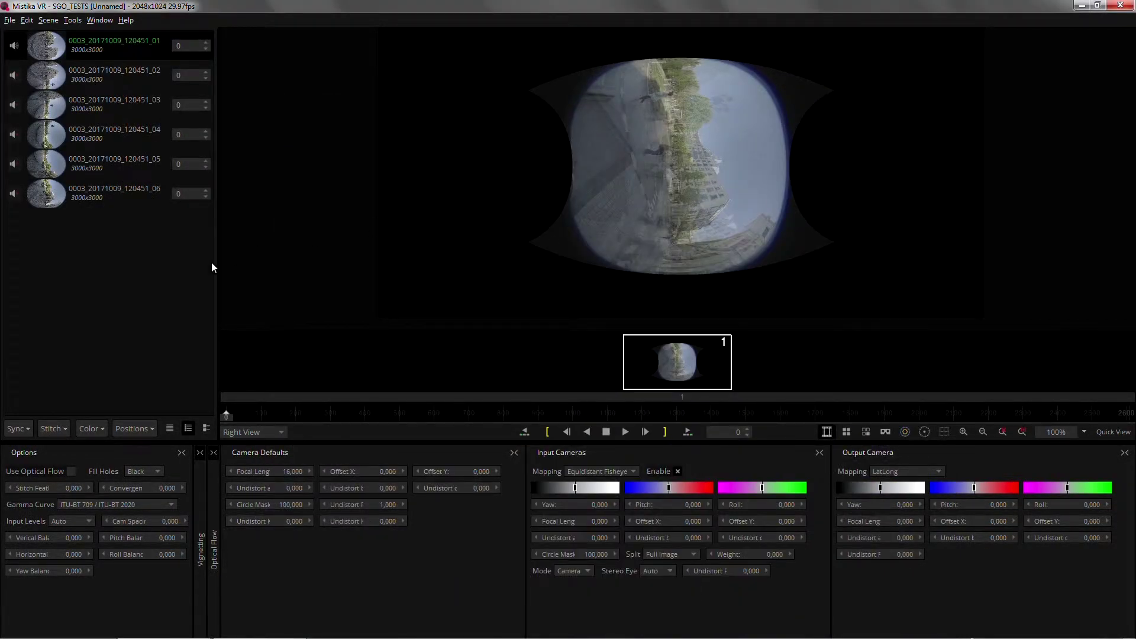
Load the KanDaoObsidian_3000x3000.grp camera preset onto the six clips.
right_click(135, 283)
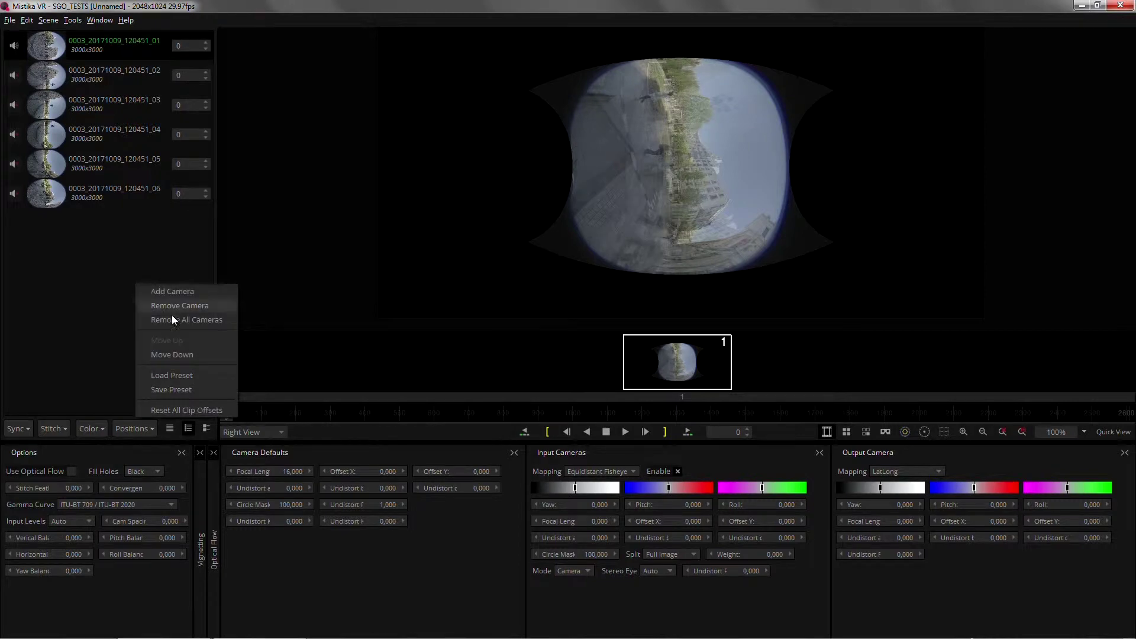
click(183, 375)
click(330, 318)
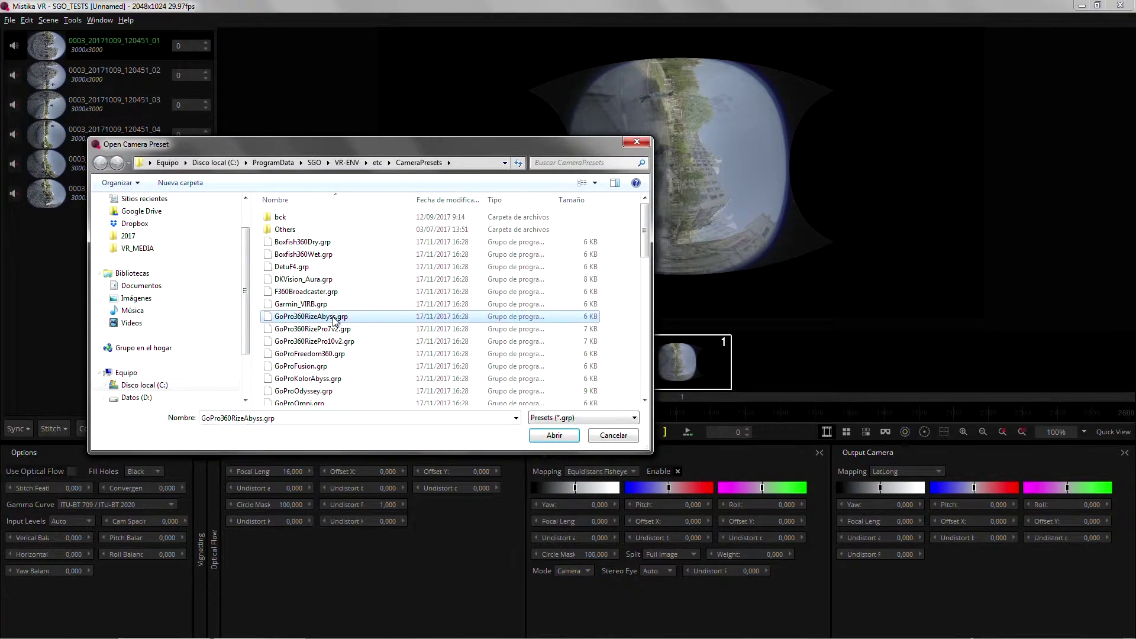
key(k)
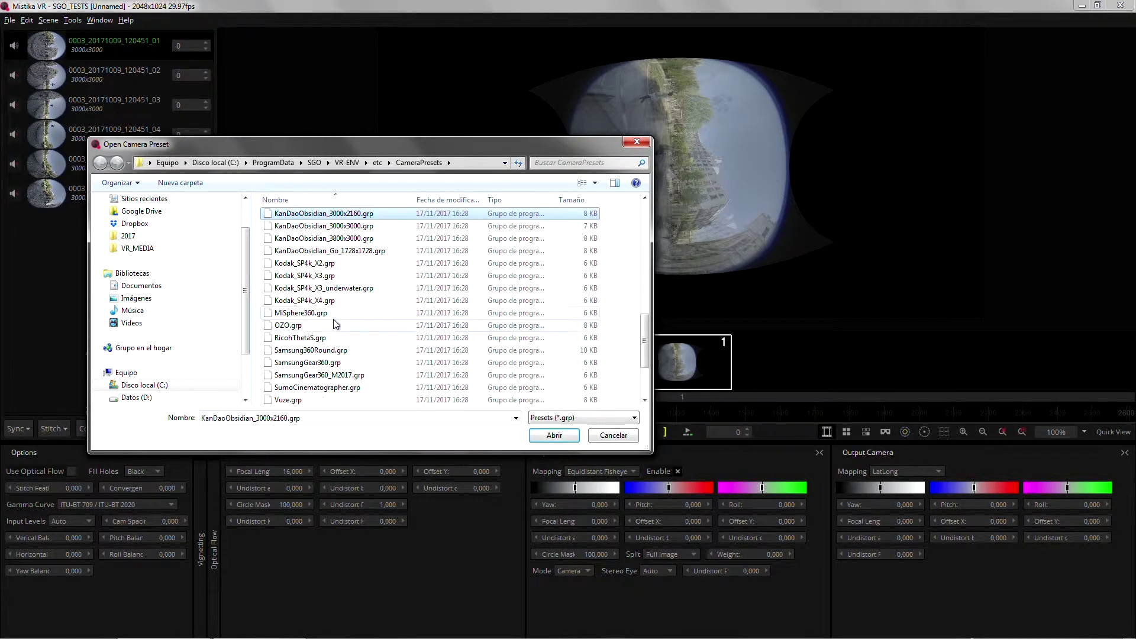
click(352, 226)
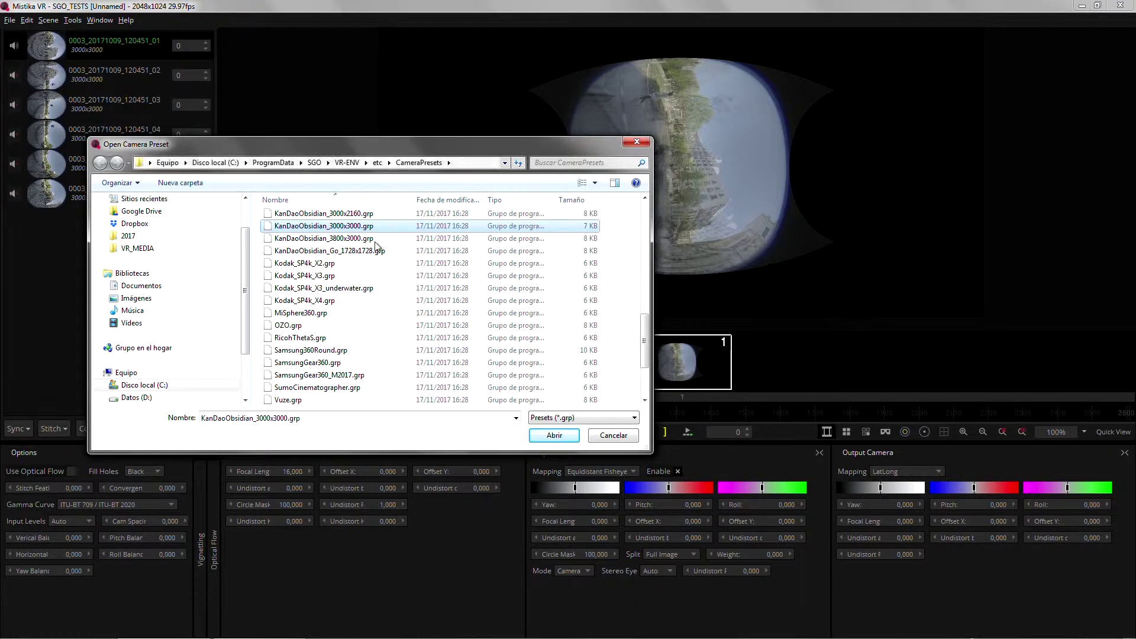
click(555, 435)
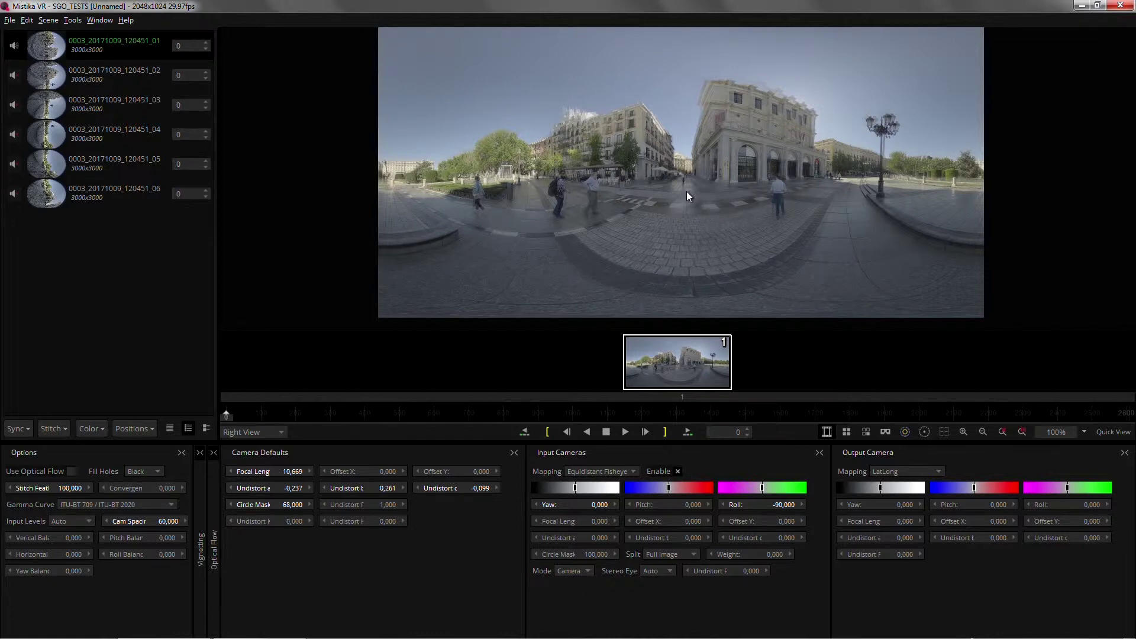
Import the KanDao calibration data from the Stitch menu.
click(60, 427)
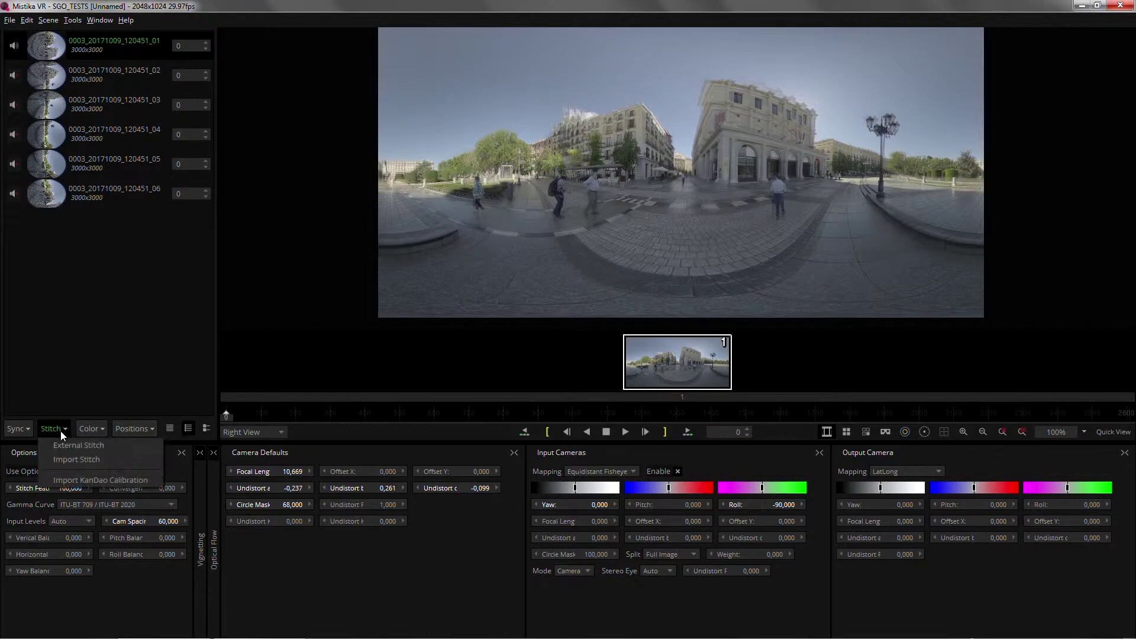
click(77, 481)
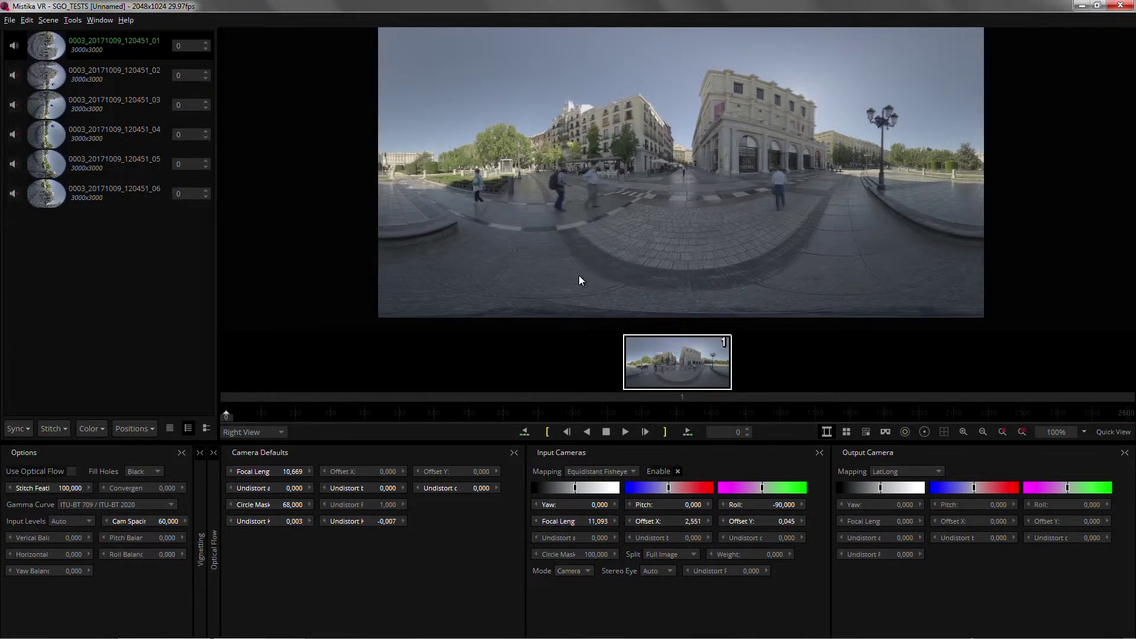
Zoom into the plaza and turn on the seam line and blend outline overlays.
scroll(752, 174, up, 6)
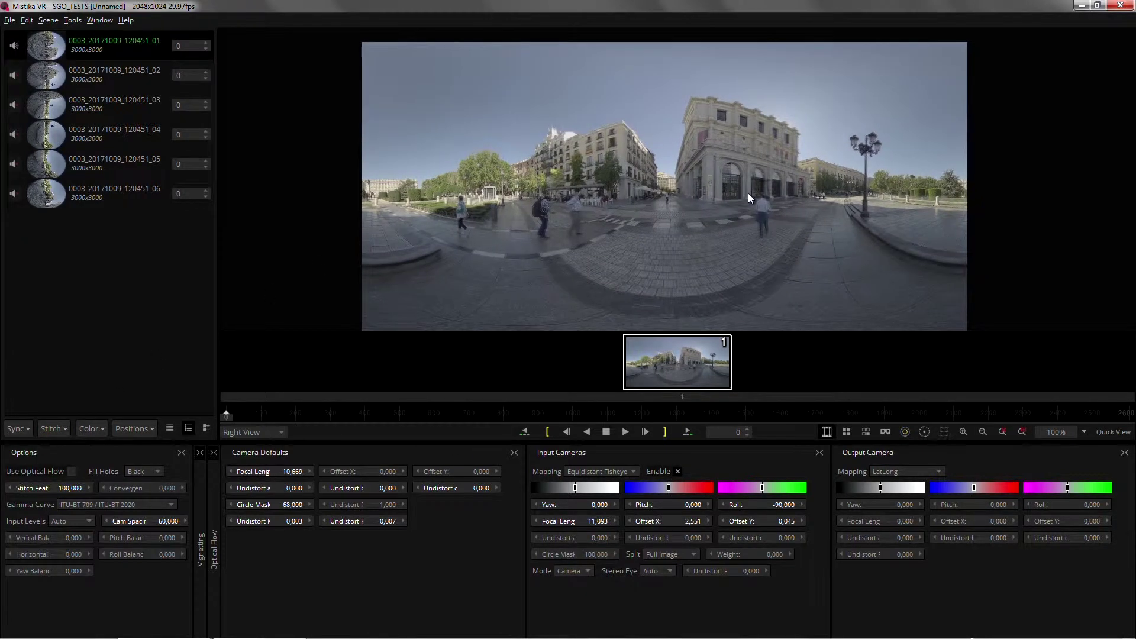
scroll(778, 182, up, 3)
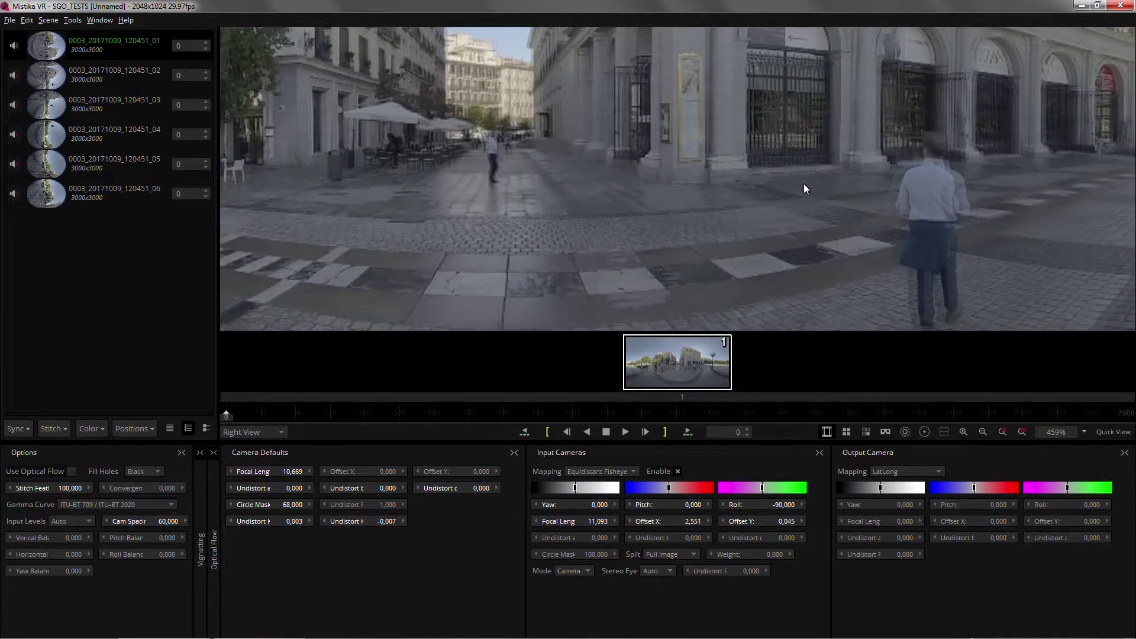
drag(803, 188, 858, 213)
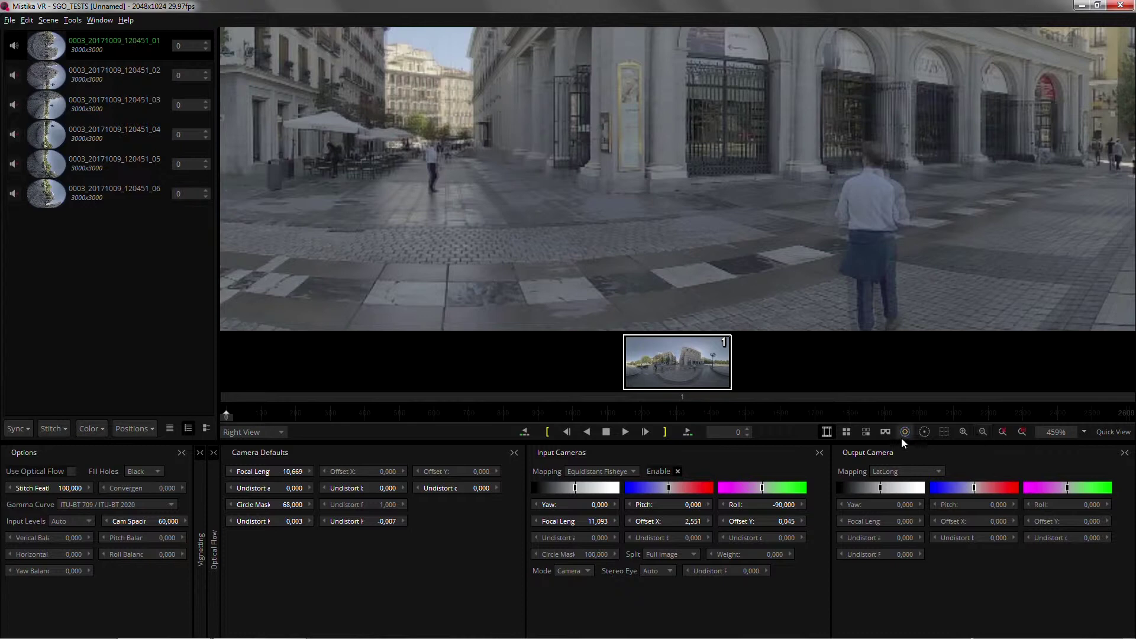
click(923, 432)
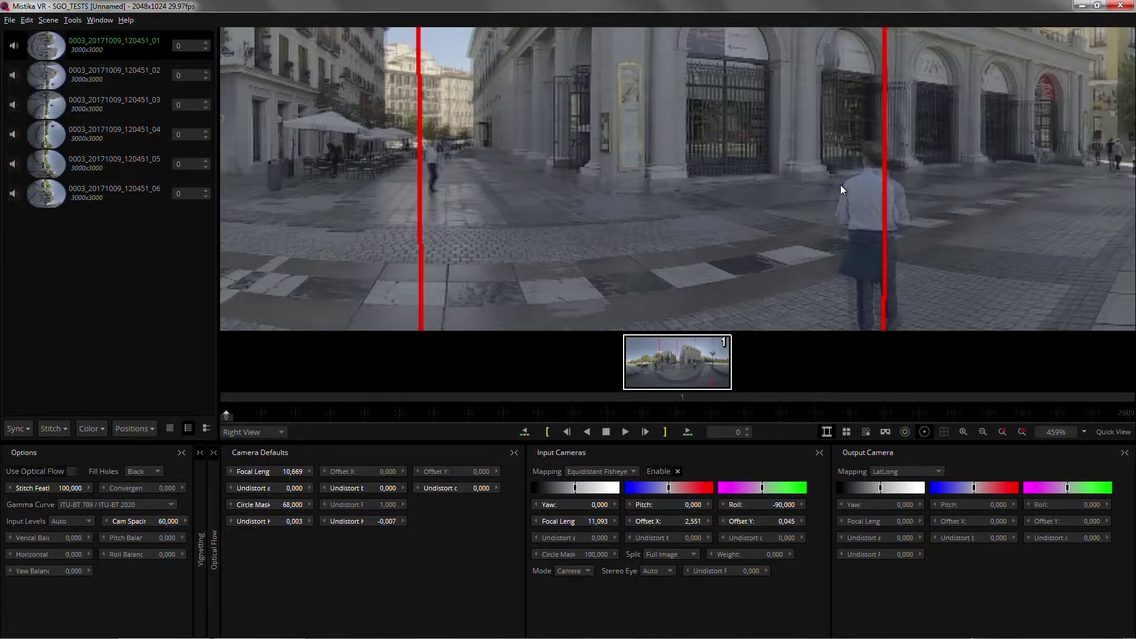
scroll(840, 190, down, 3)
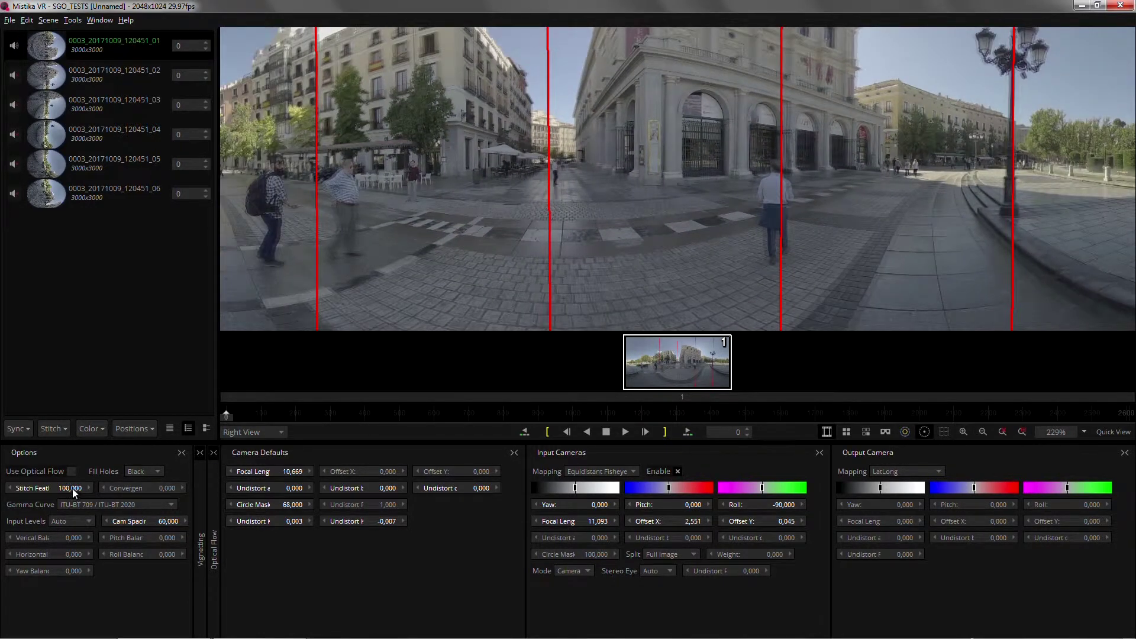
Lower the Stitch Feather value to 50 and check the seams on the building facades.
double_click(73, 488)
text(50)
key(Return)
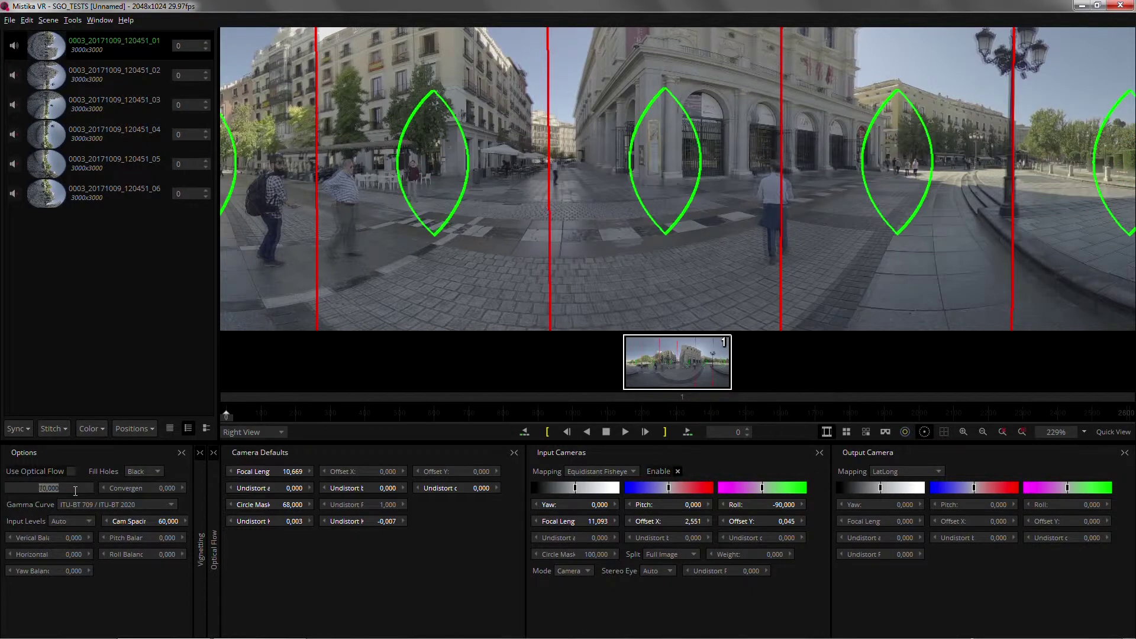
scroll(729, 201, up, 4)
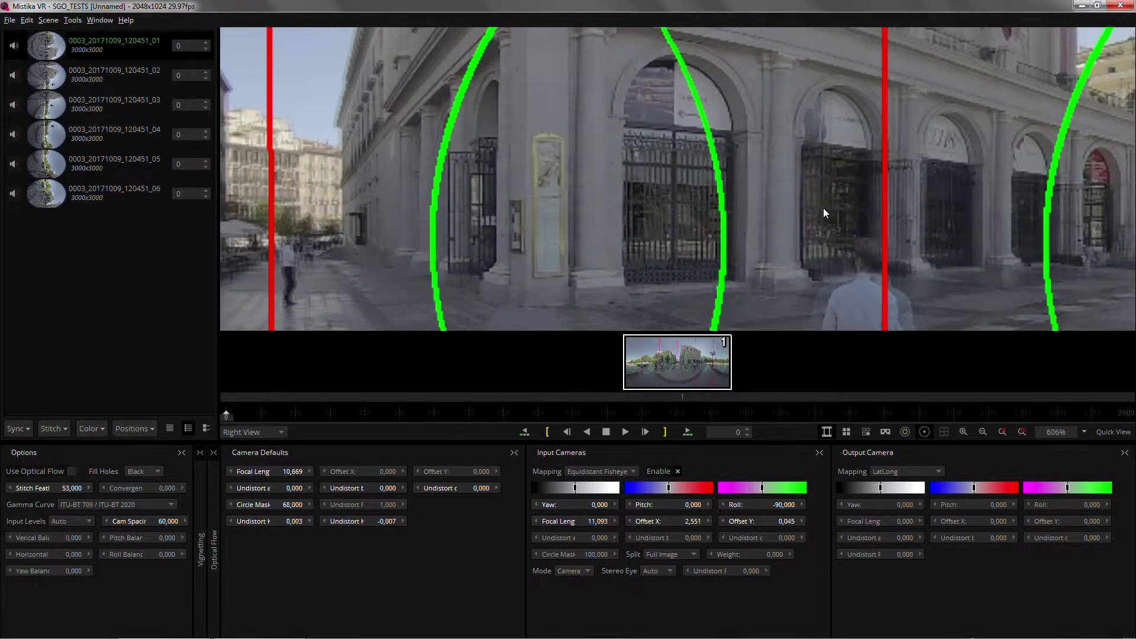
drag(823, 208, 596, 170)
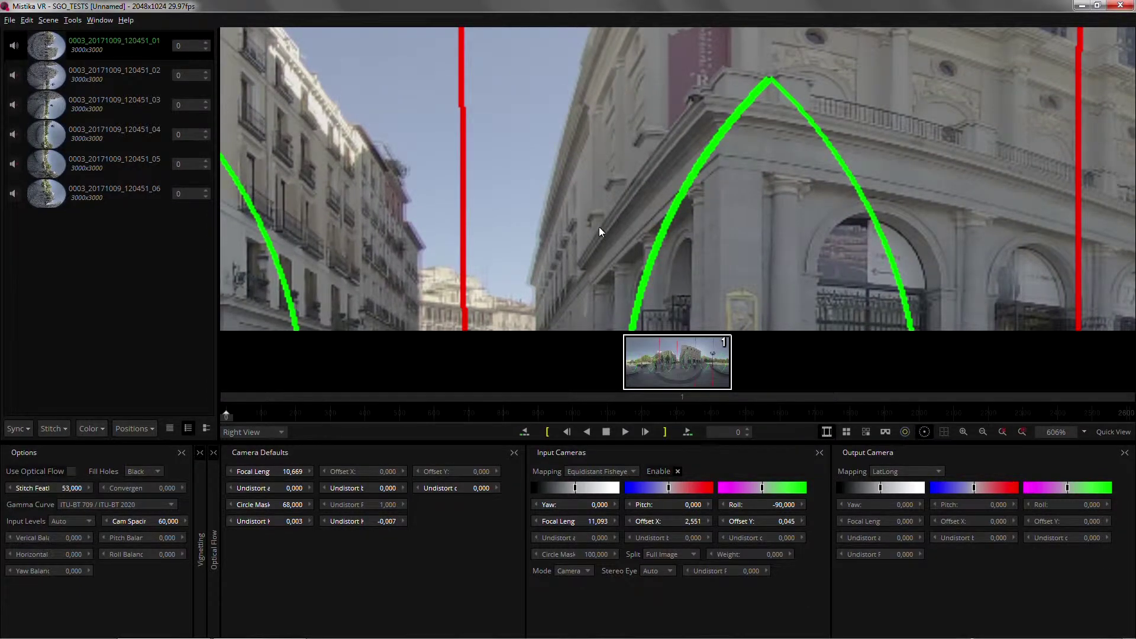
scroll(625, 158, down, 8)
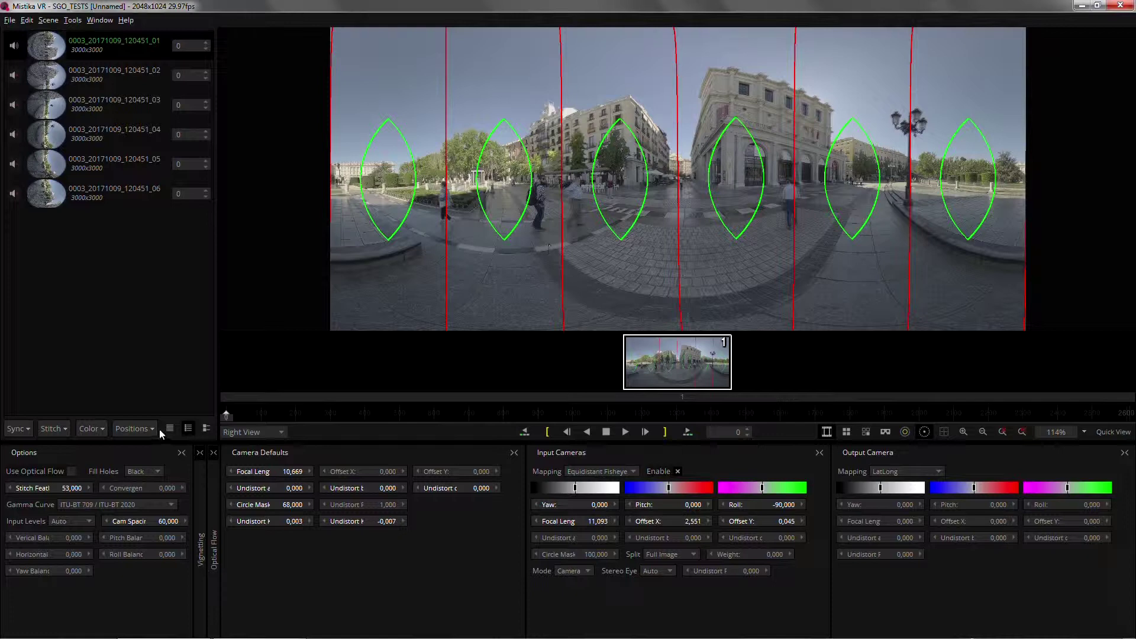
Hide the seam overlays and auto-refine the camera offsets, then the camera angles.
click(924, 432)
click(116, 432)
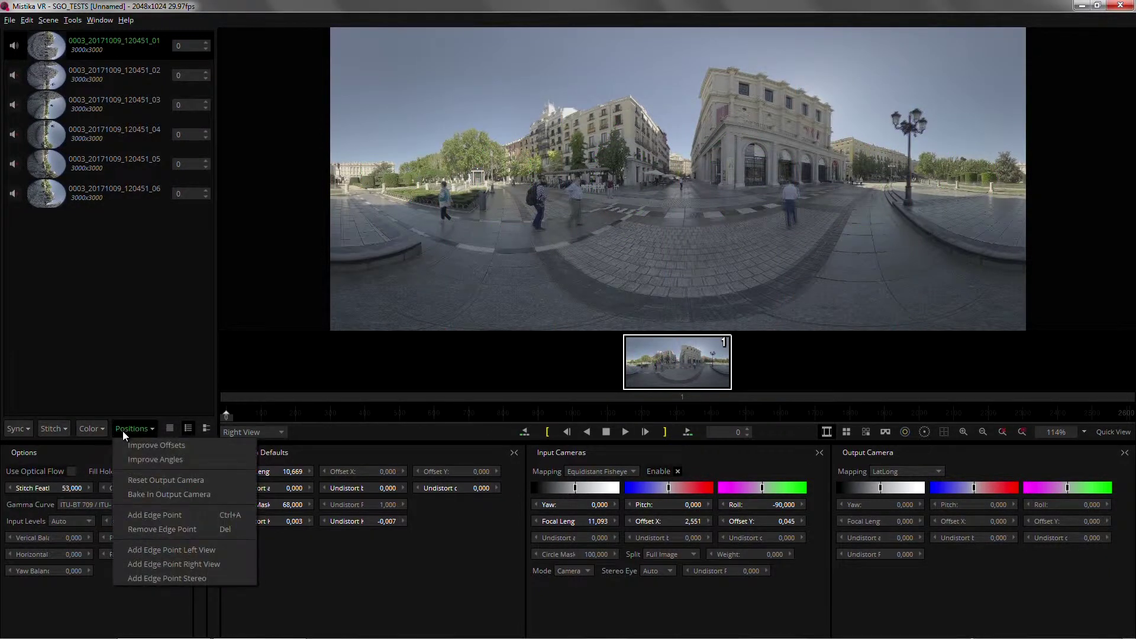
click(148, 442)
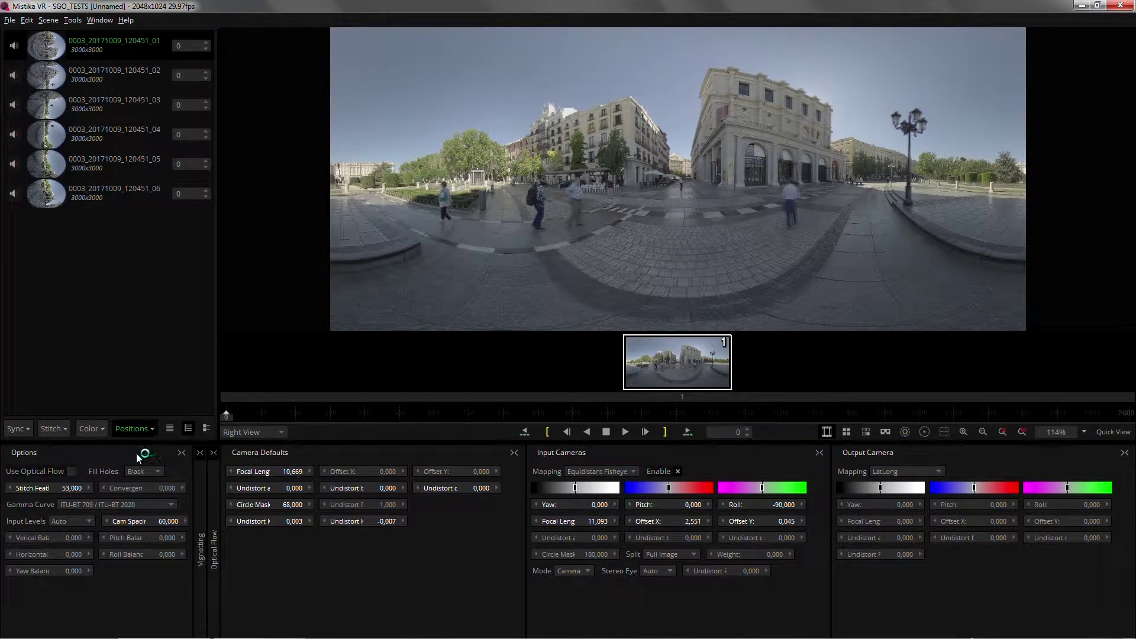
click(150, 430)
click(151, 459)
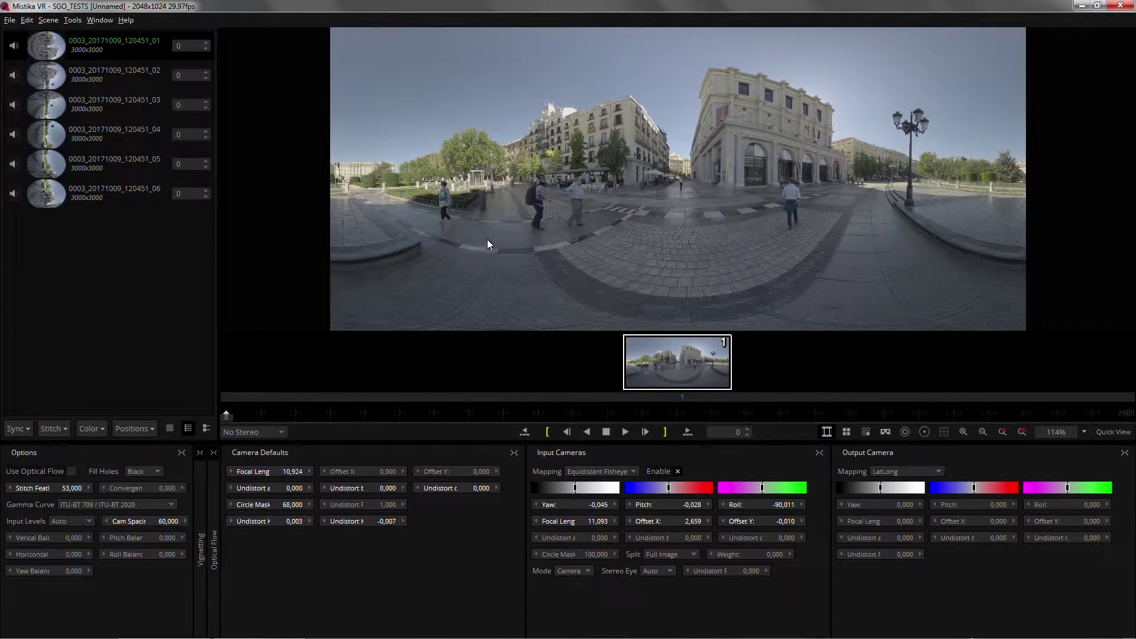
Enable Use Optical Flow, compare Left and Right View eyes, and run Match Color across cameras.
click(71, 471)
click(272, 435)
click(256, 454)
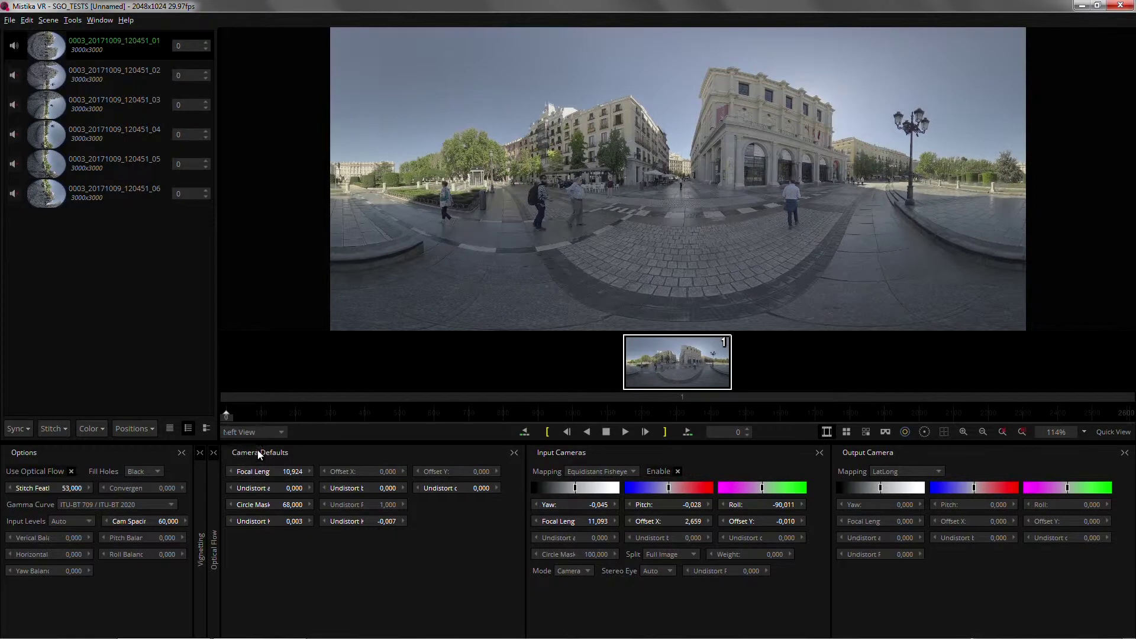
key(v)
key(v)
key(v)
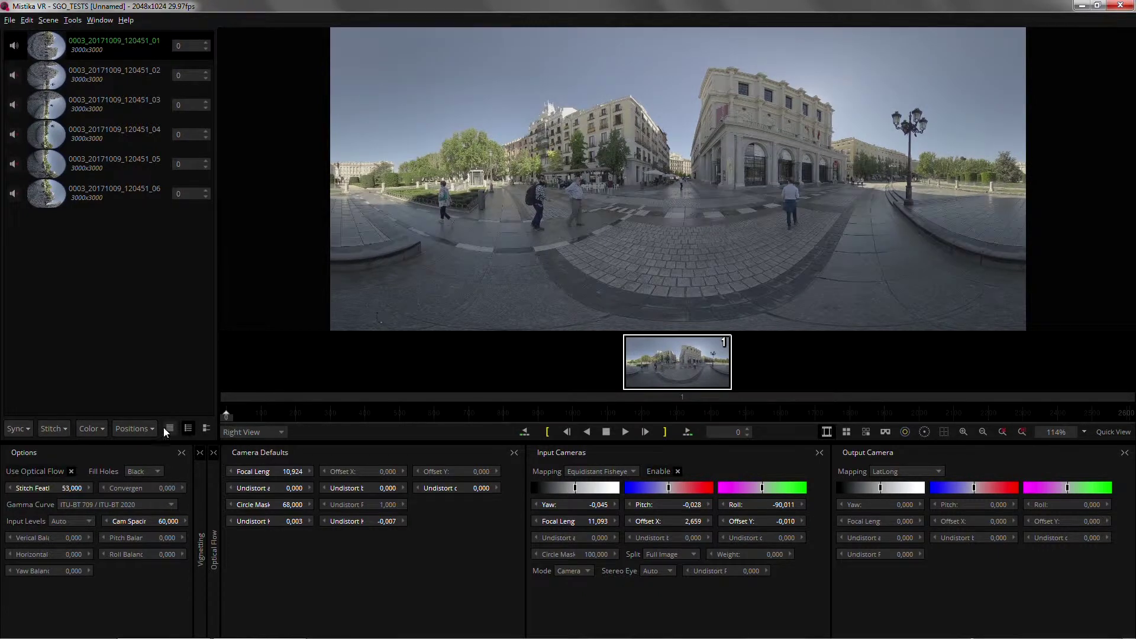
click(94, 430)
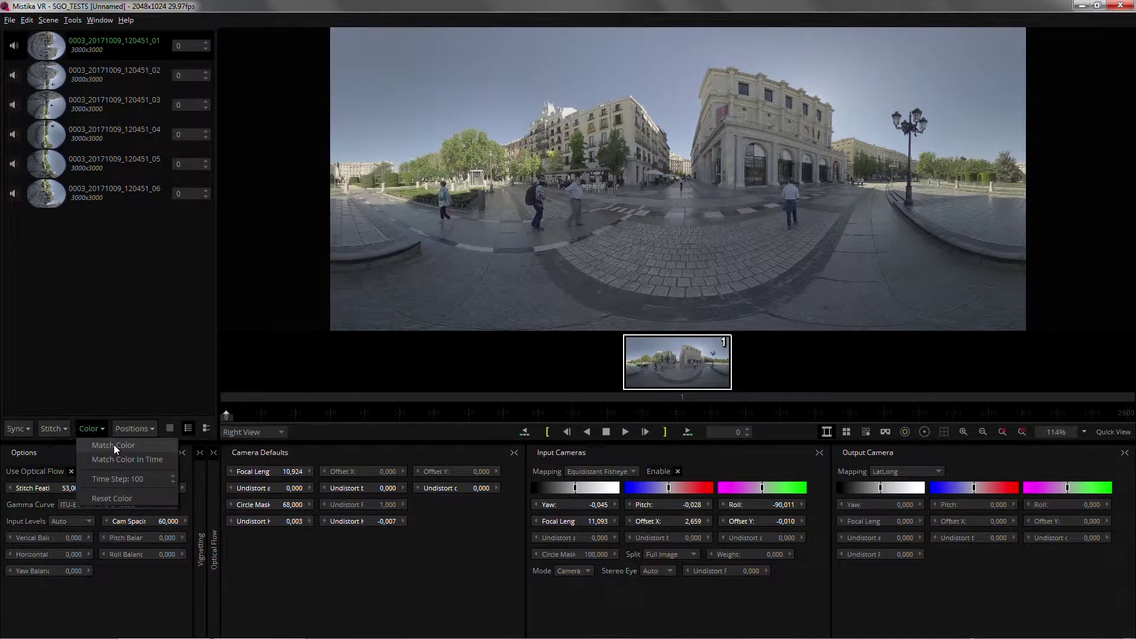
click(113, 445)
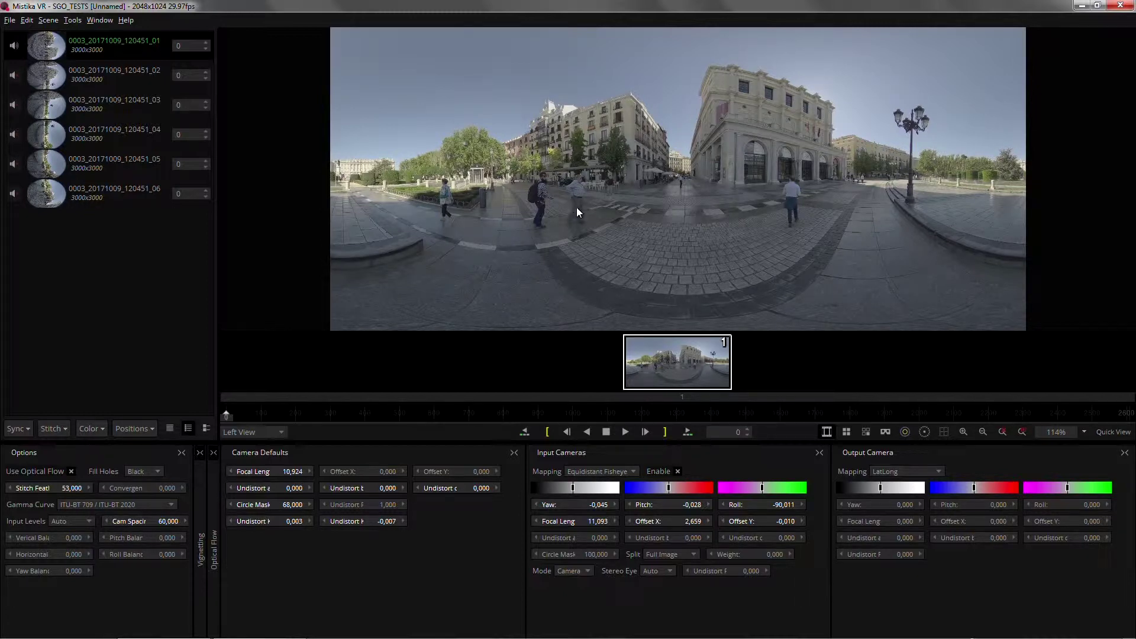
Drag the six selected MOV clips from Explorer onto the viewer to build a second stack.
key(alt+Tab)
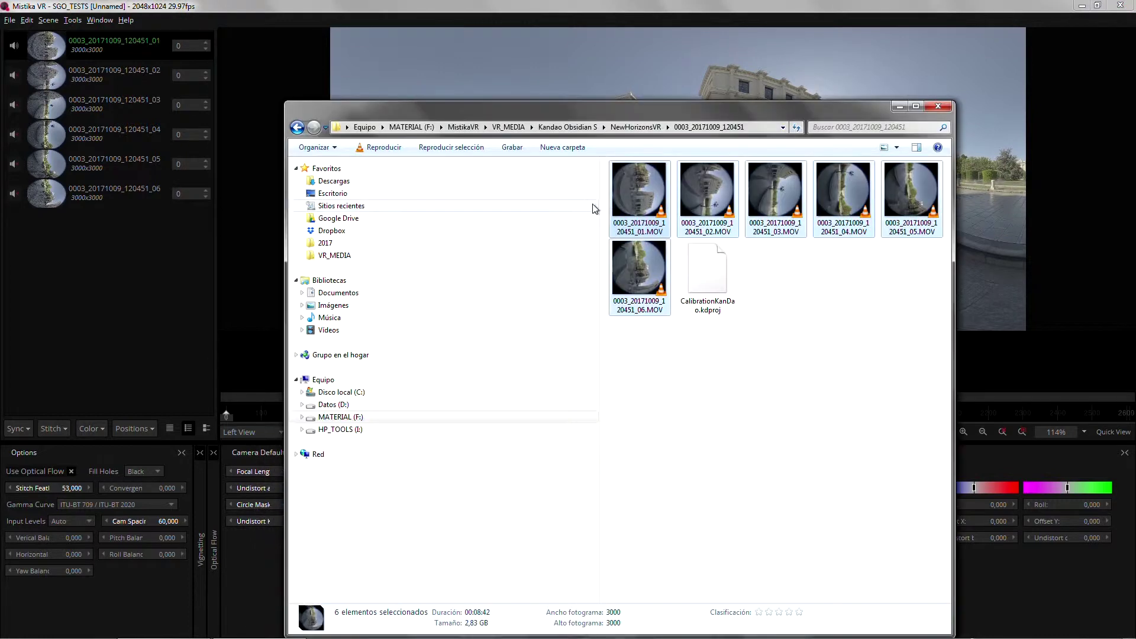
drag(654, 197, 986, 356)
click(900, 108)
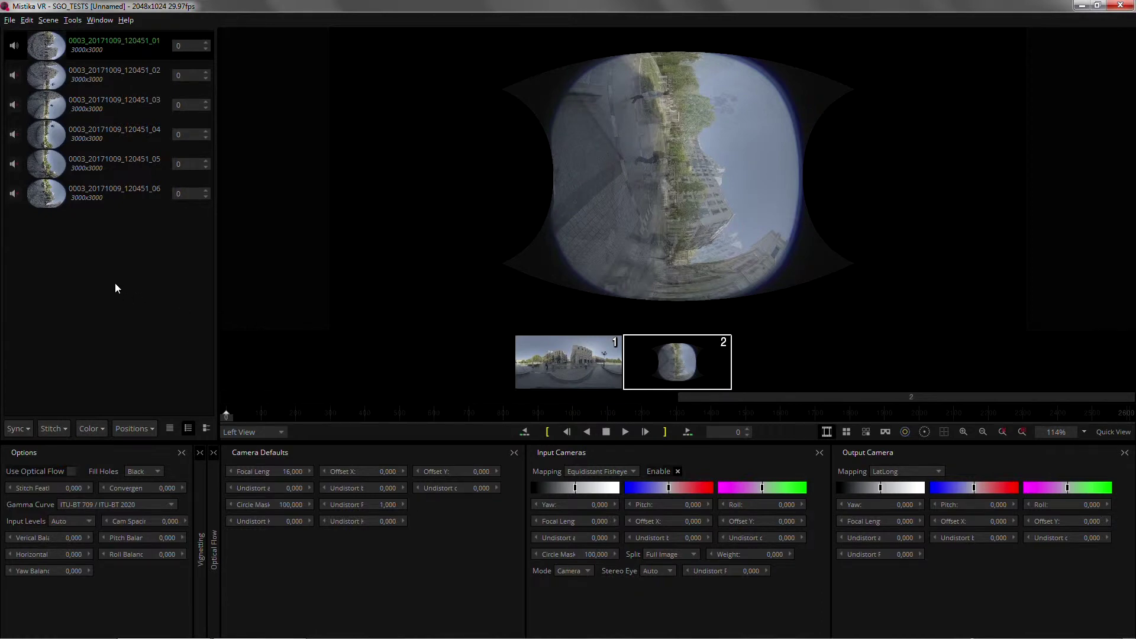
Load the KanDaoObsidian_3000x3000.grp camera preset onto the second stack.
right_click(114, 283)
click(161, 375)
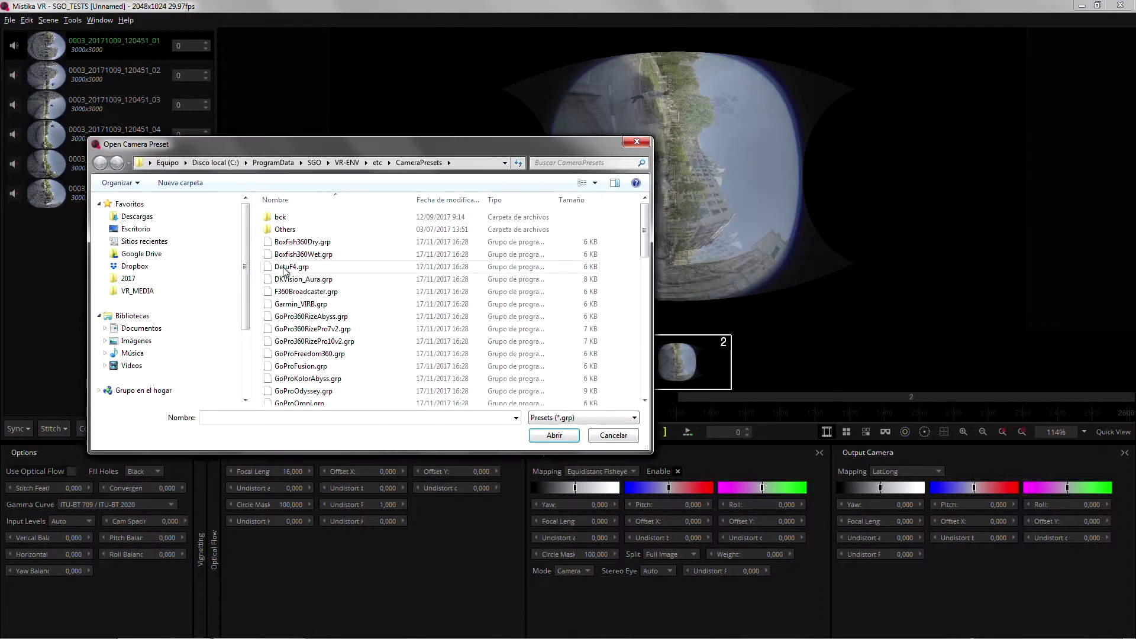
click(317, 304)
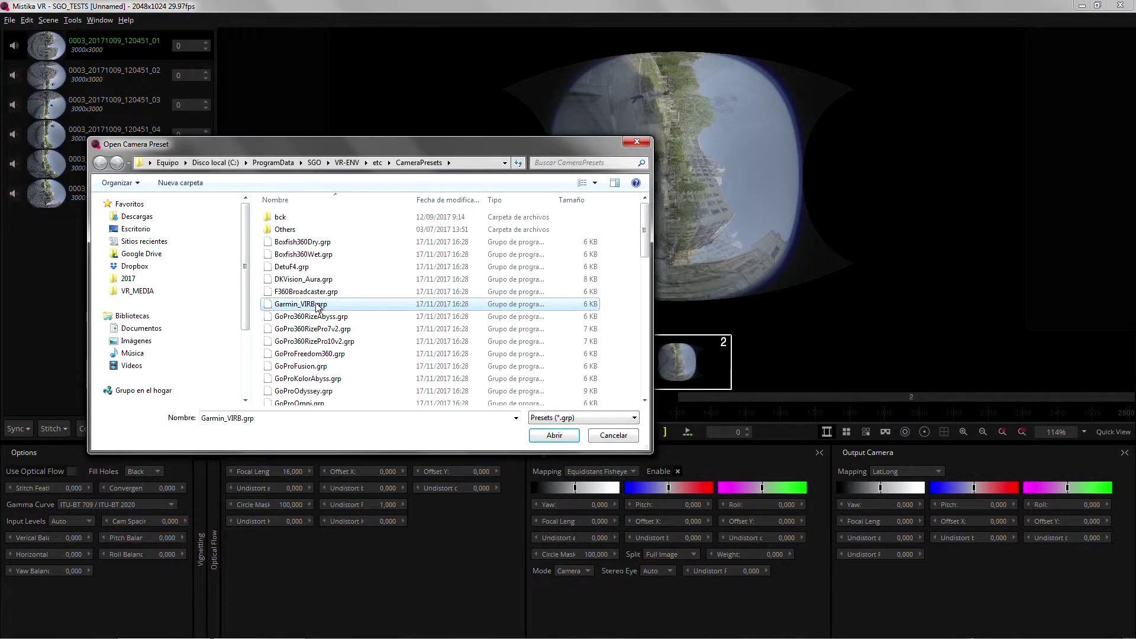
scroll(317, 304, down, 9)
click(352, 226)
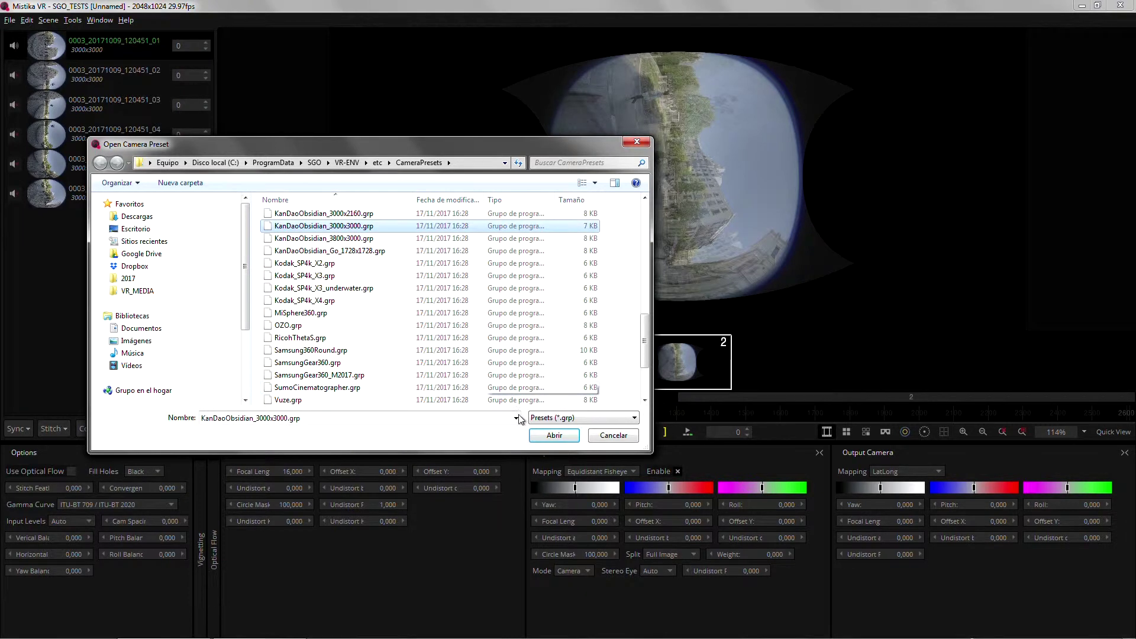
click(554, 436)
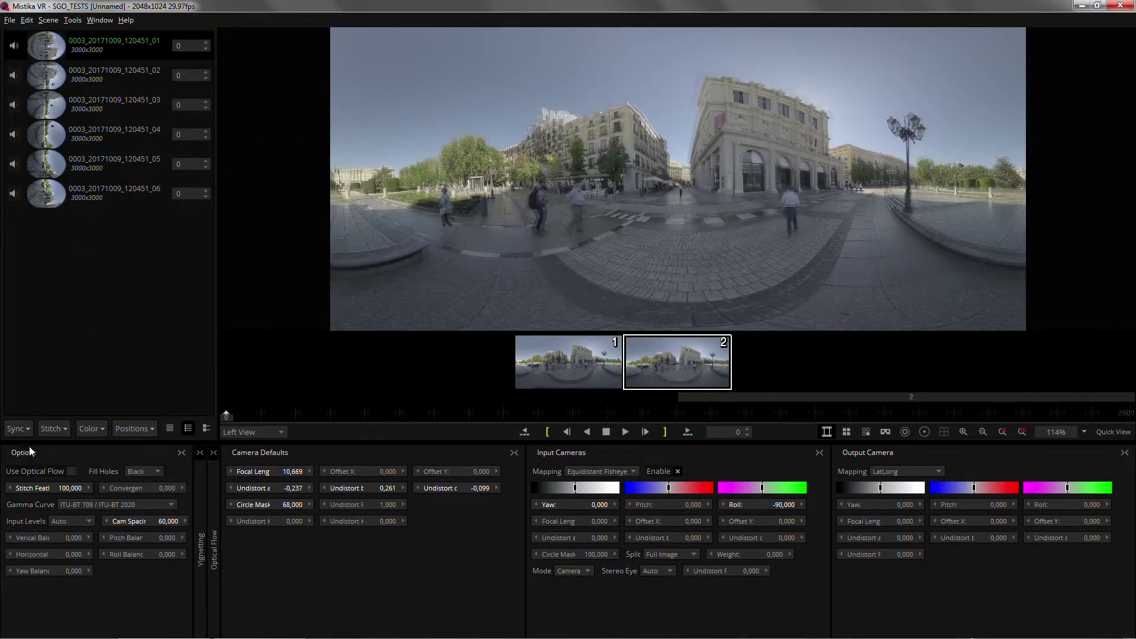
Import CalibrationKanDao.kdproj from the 0003_20171009_120451 folder as the KanDao calibration.
click(61, 429)
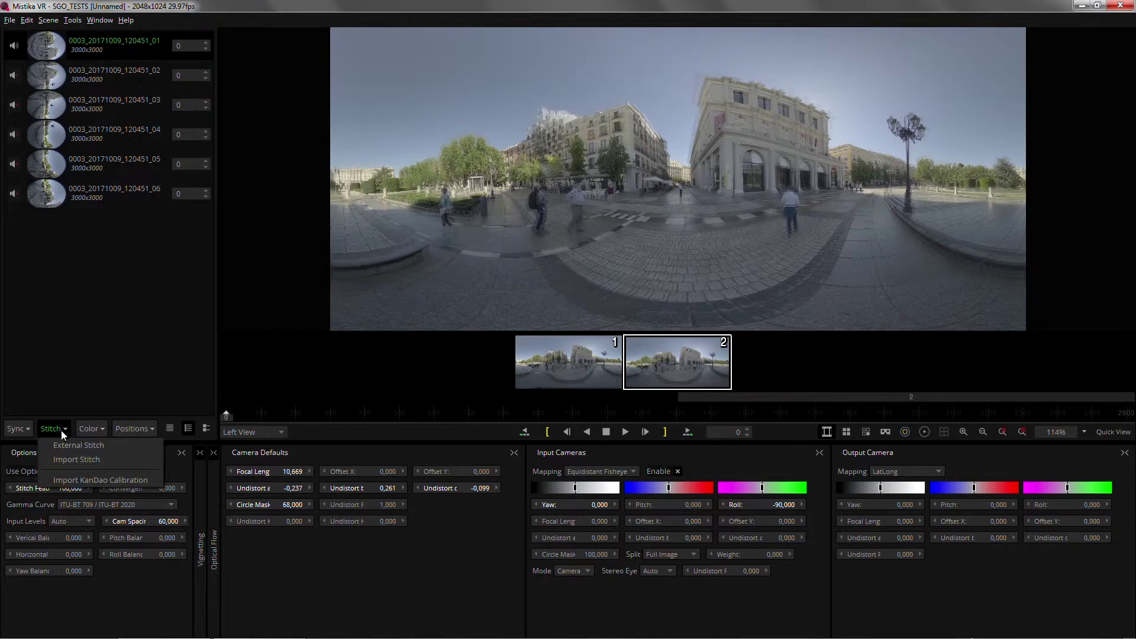
click(73, 460)
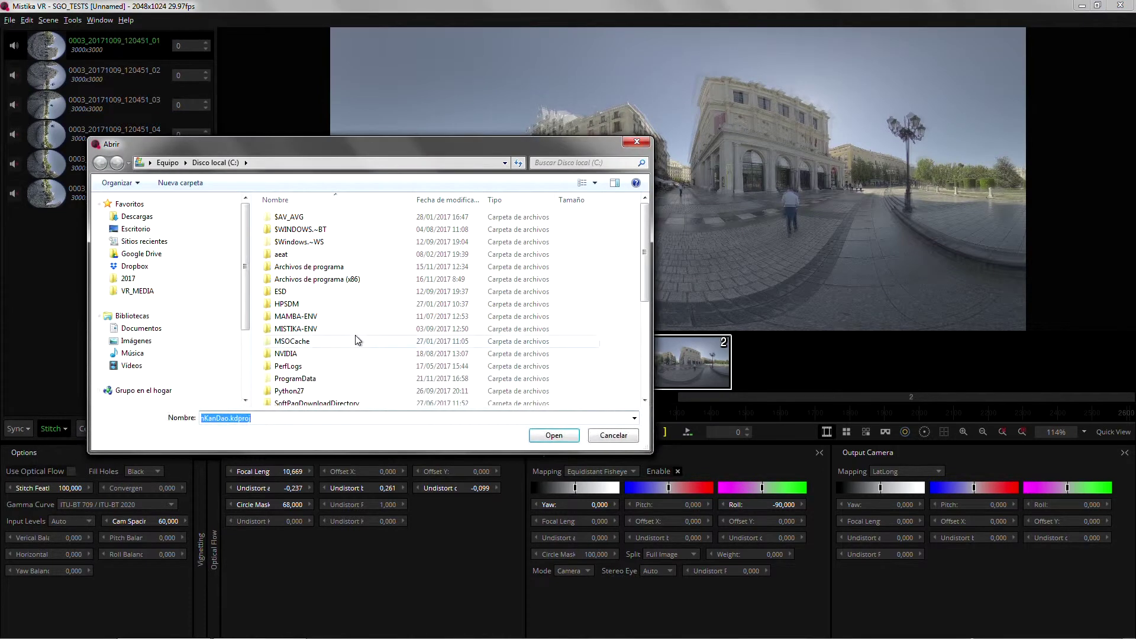
click(159, 290)
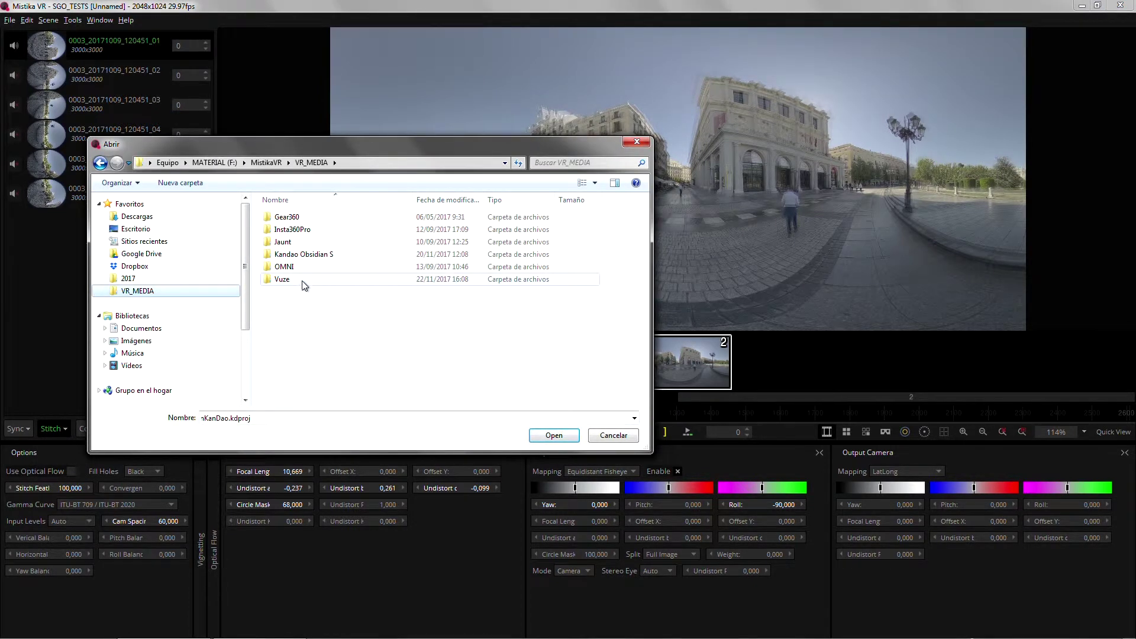
double_click(300, 254)
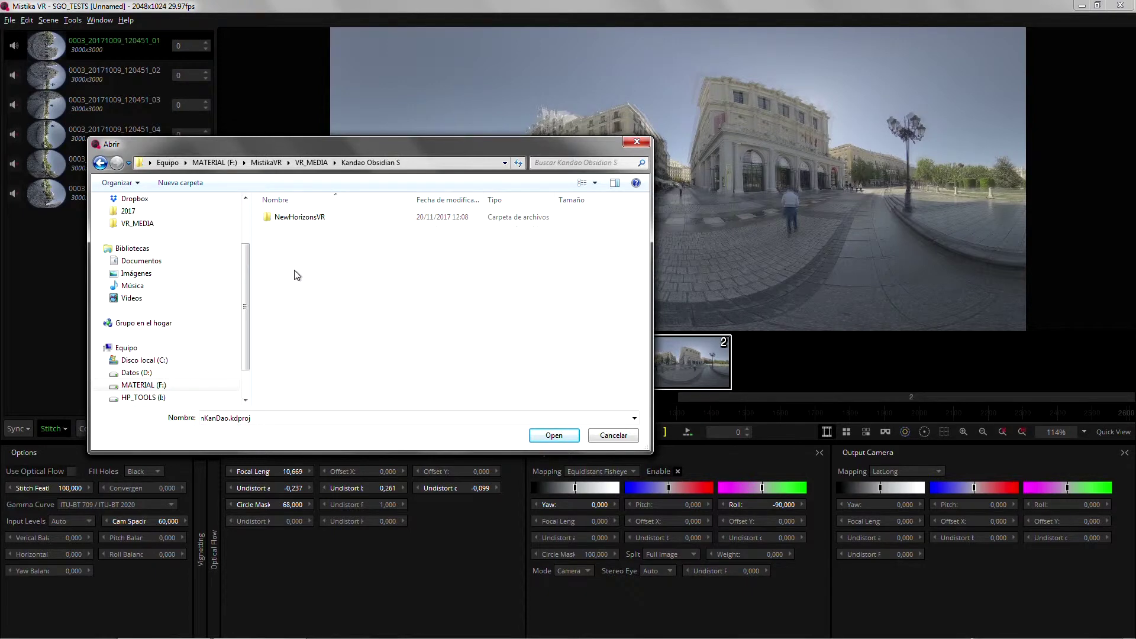
double_click(299, 217)
double_click(305, 219)
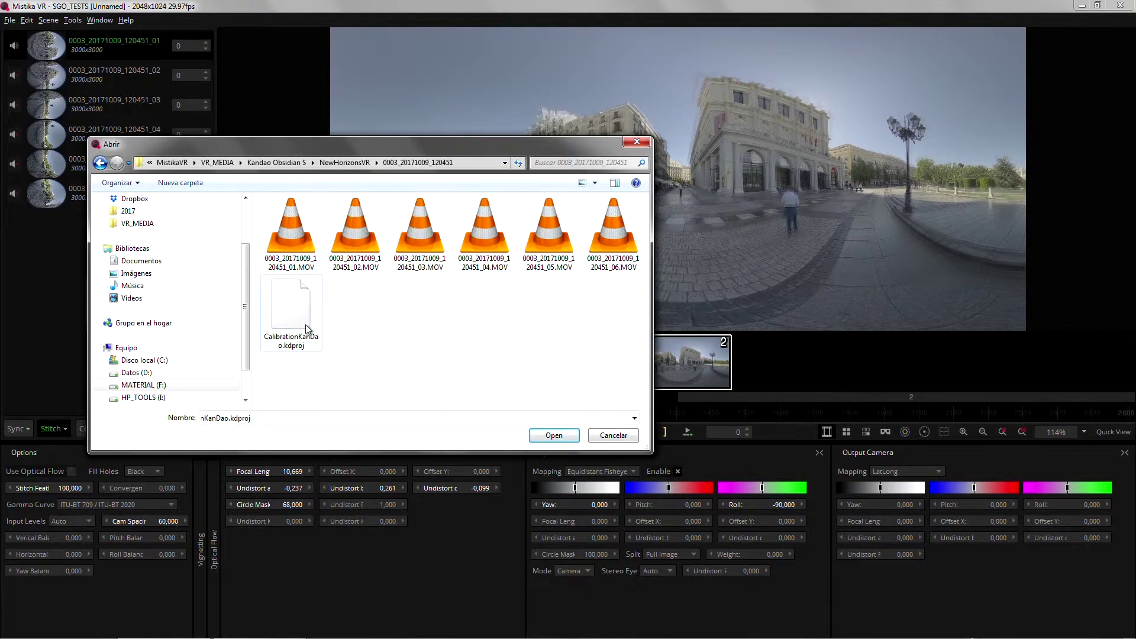
click(307, 330)
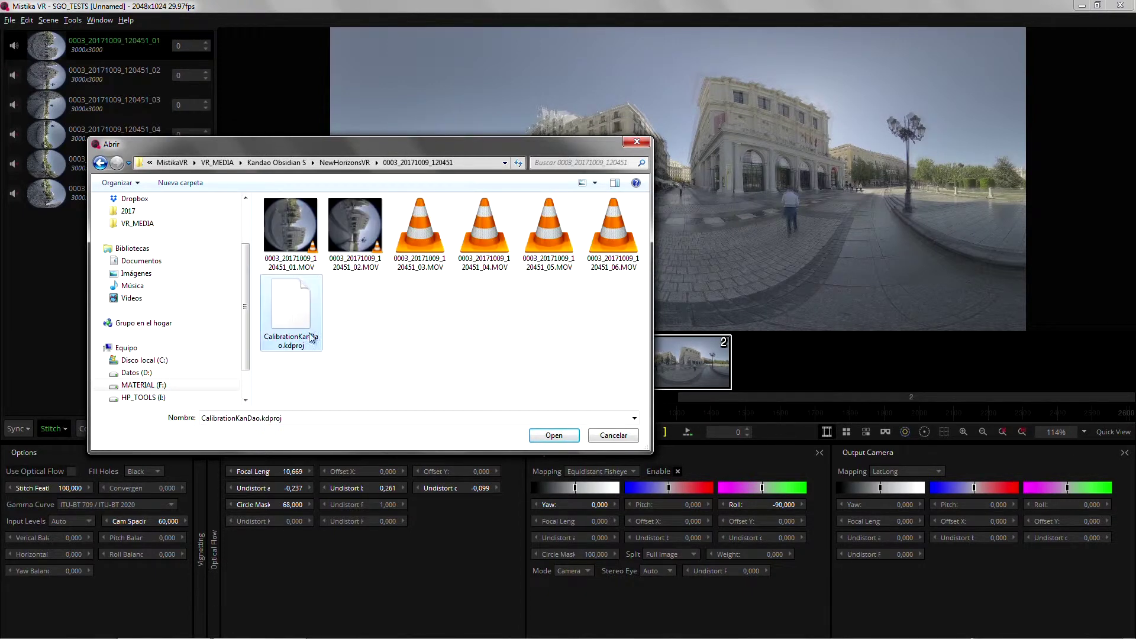
click(554, 435)
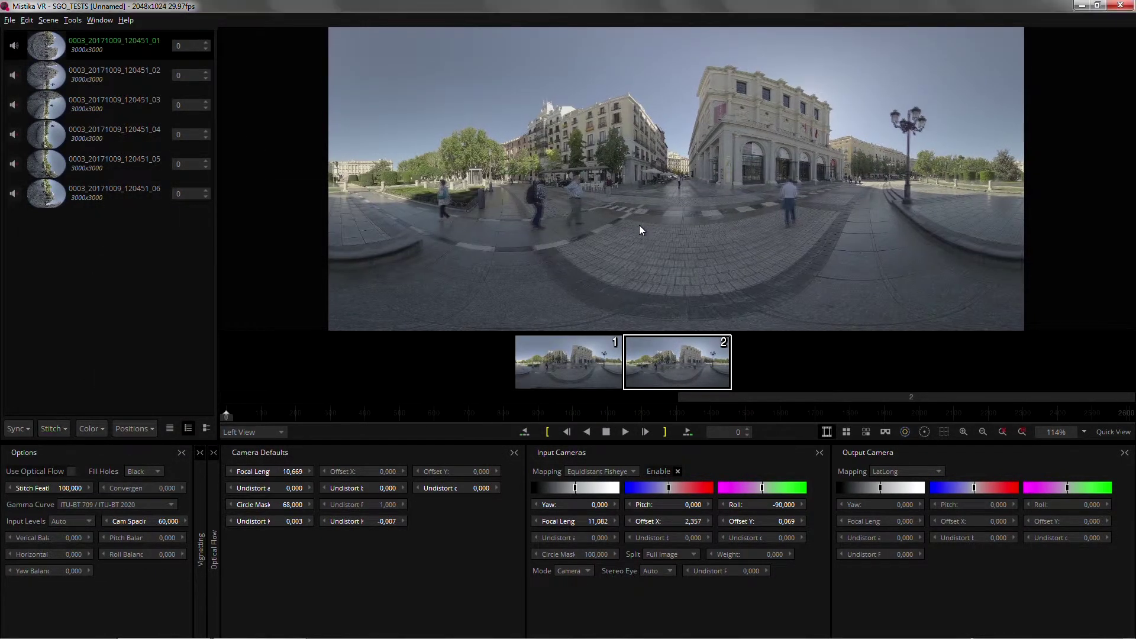
Run Match Color on the second panorama, comparing left and right eyes before and after.
key(v)
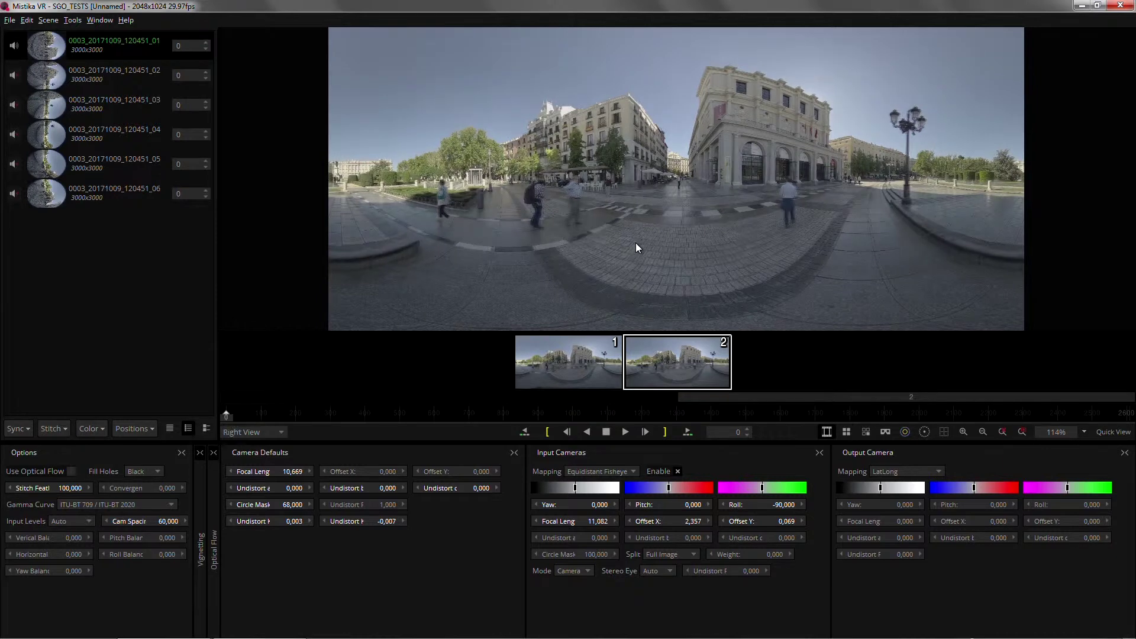
key(v)
key(v)
key(v)
key(v)
key(v)
key(v)
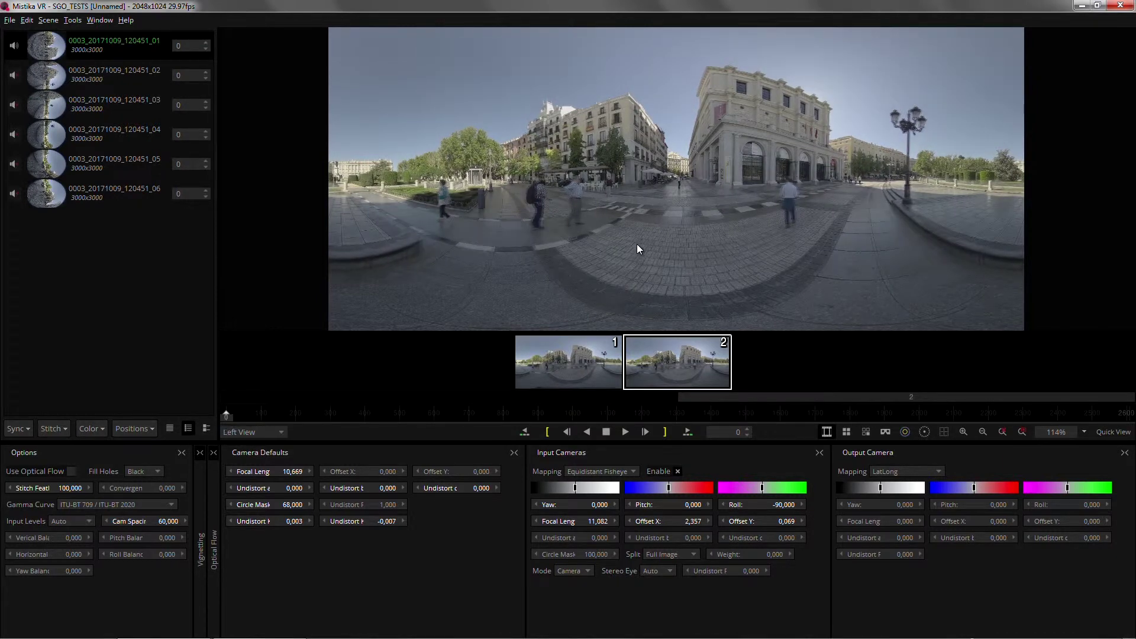
click(98, 430)
click(109, 446)
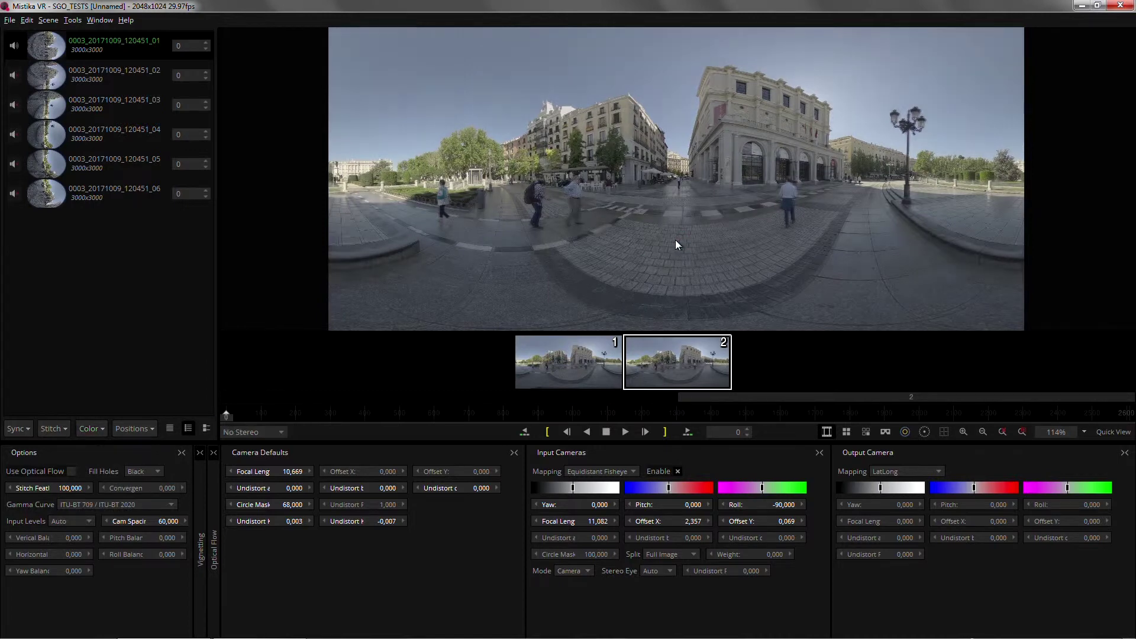
key(v)
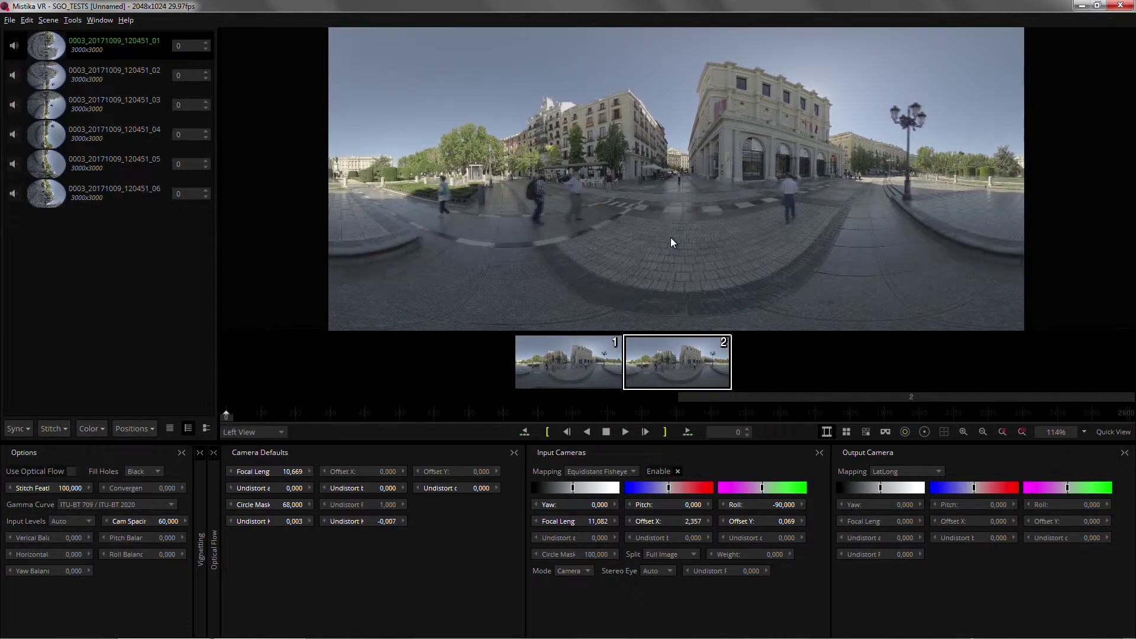
key(v)
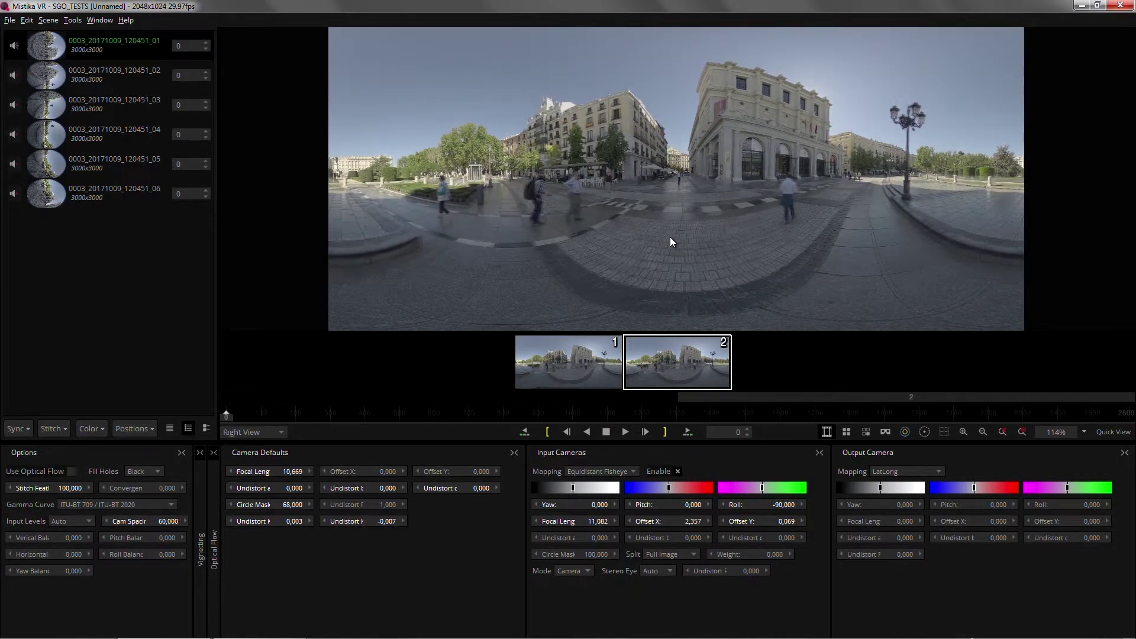